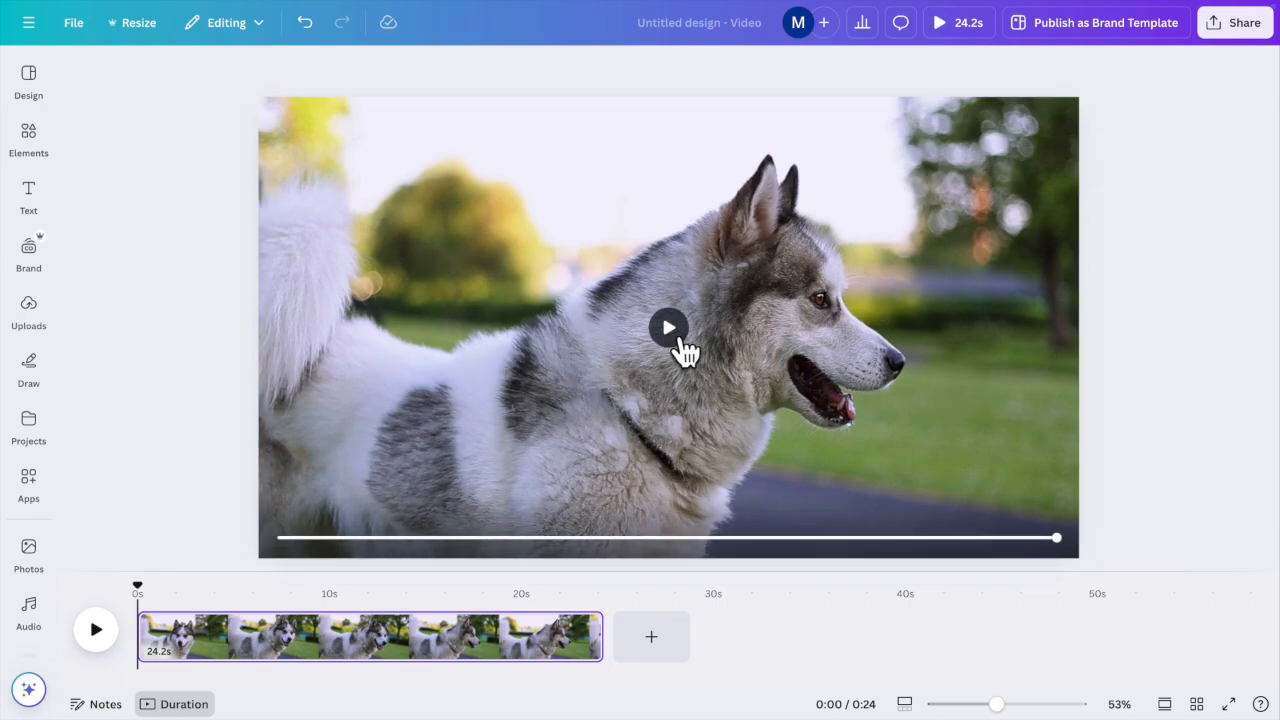
Step: Preview the dog video on the canvas for a few seconds, then pause and deselect it
click(24, 318)
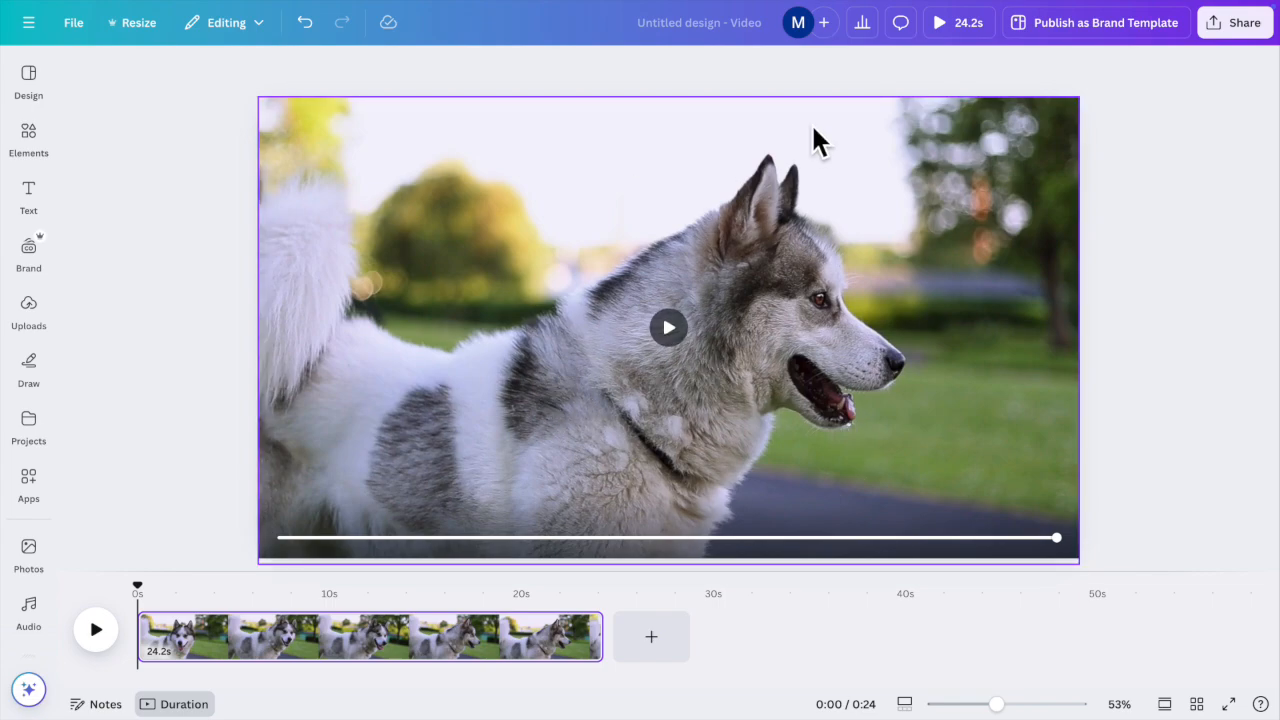
click(592, 450)
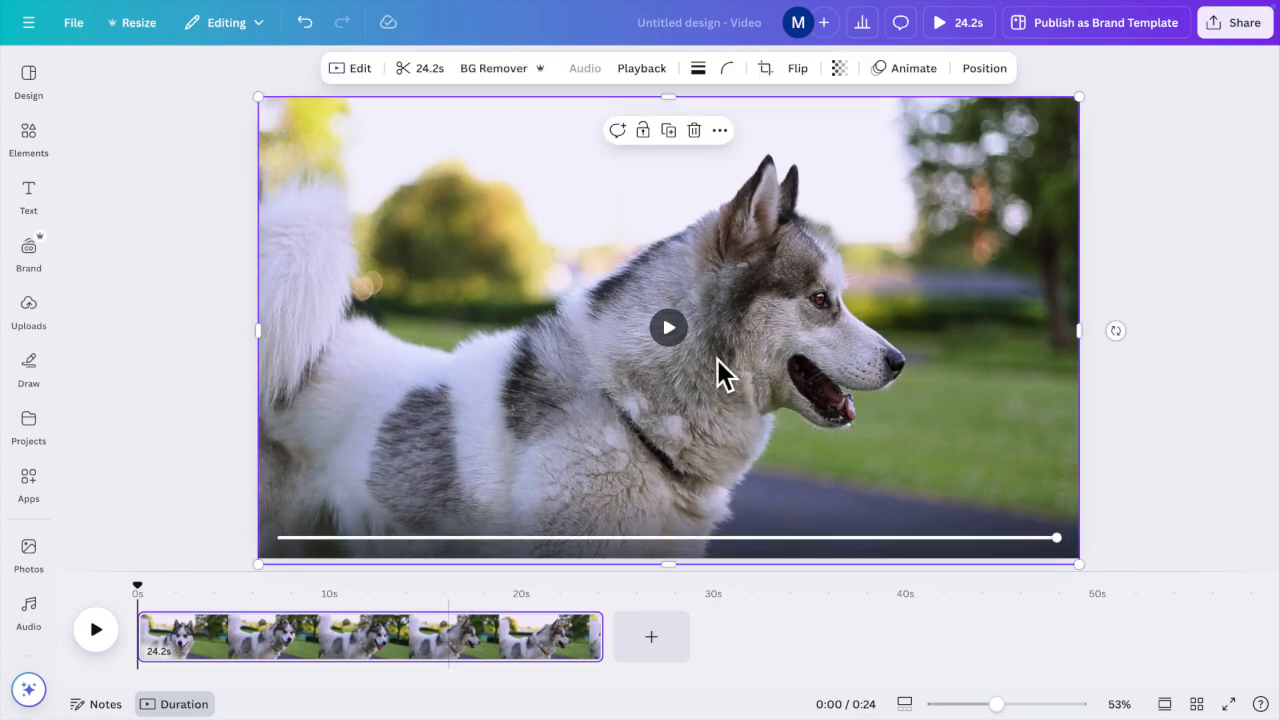
click(29, 608)
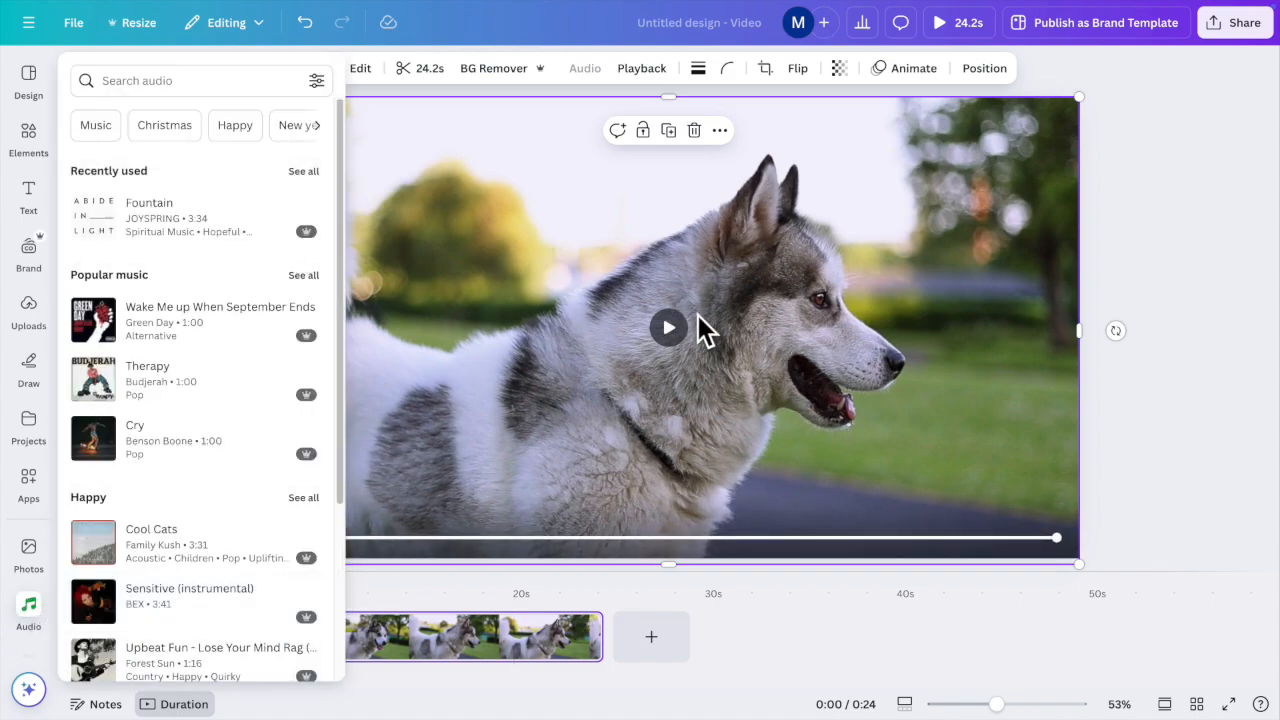
click(670, 330)
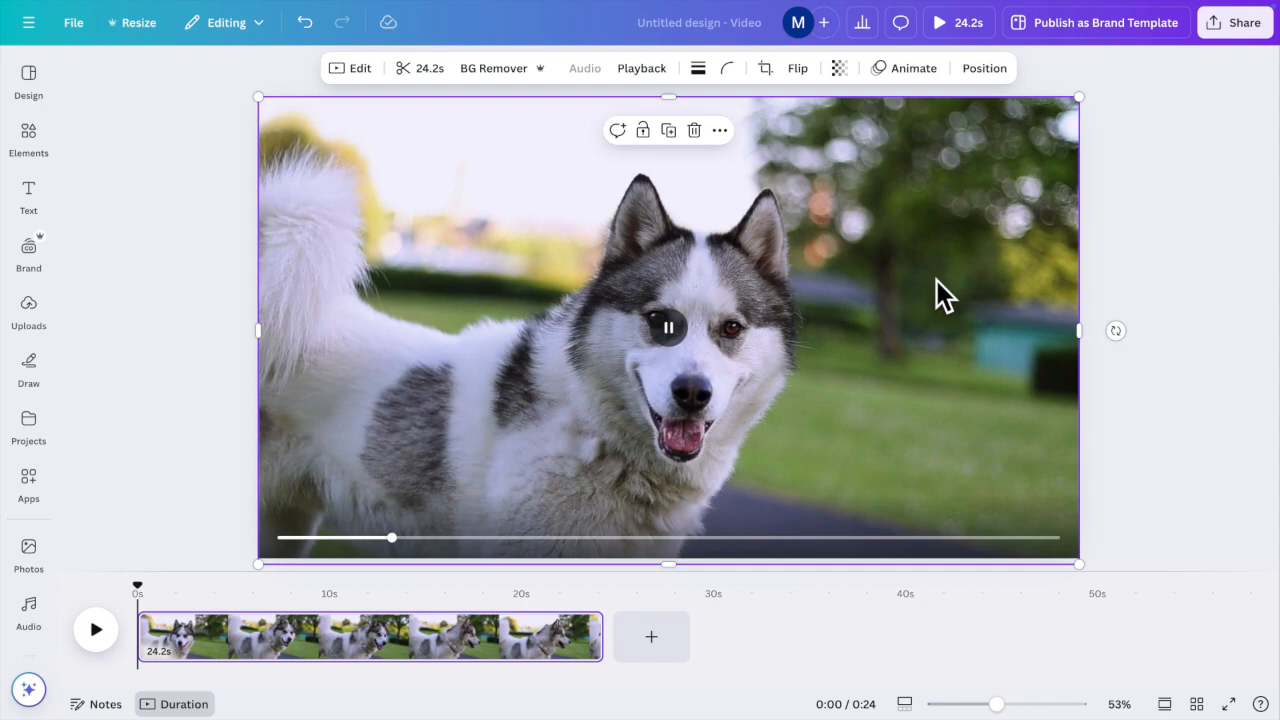
click(858, 369)
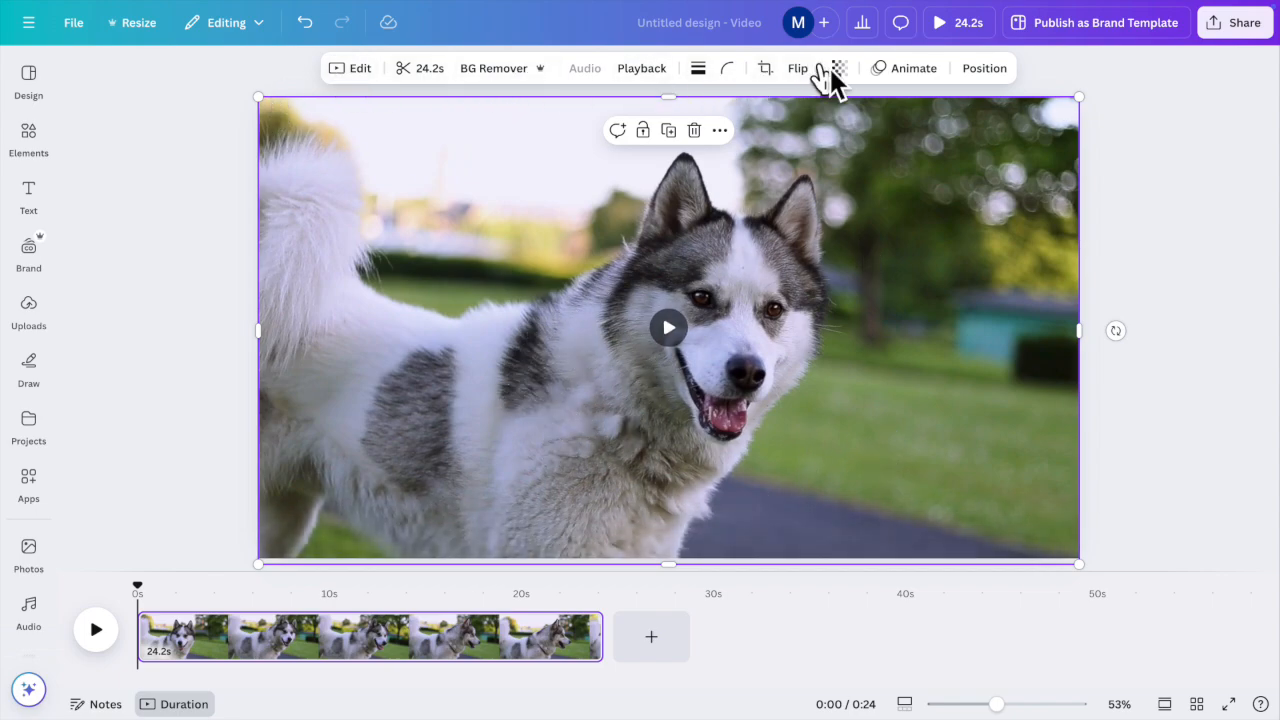
click(1093, 288)
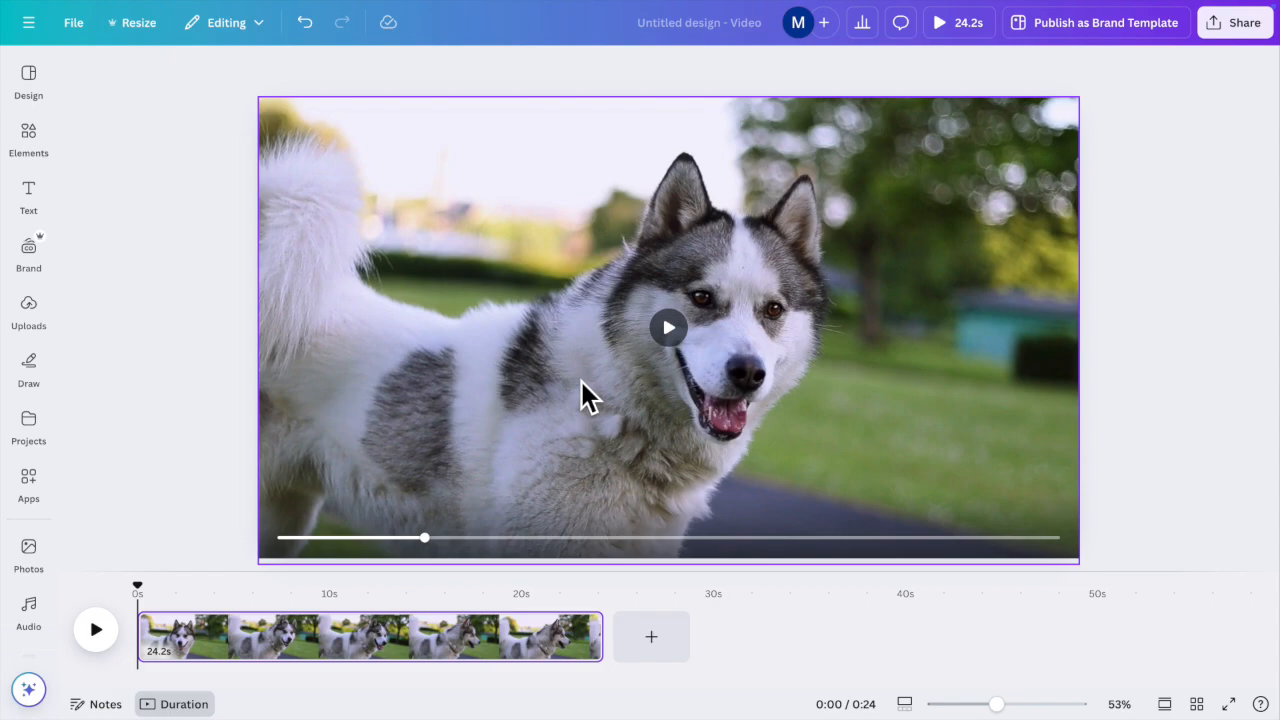
Step: Remove the background from the dog video and check the cutout at a later point in the clip
click(506, 372)
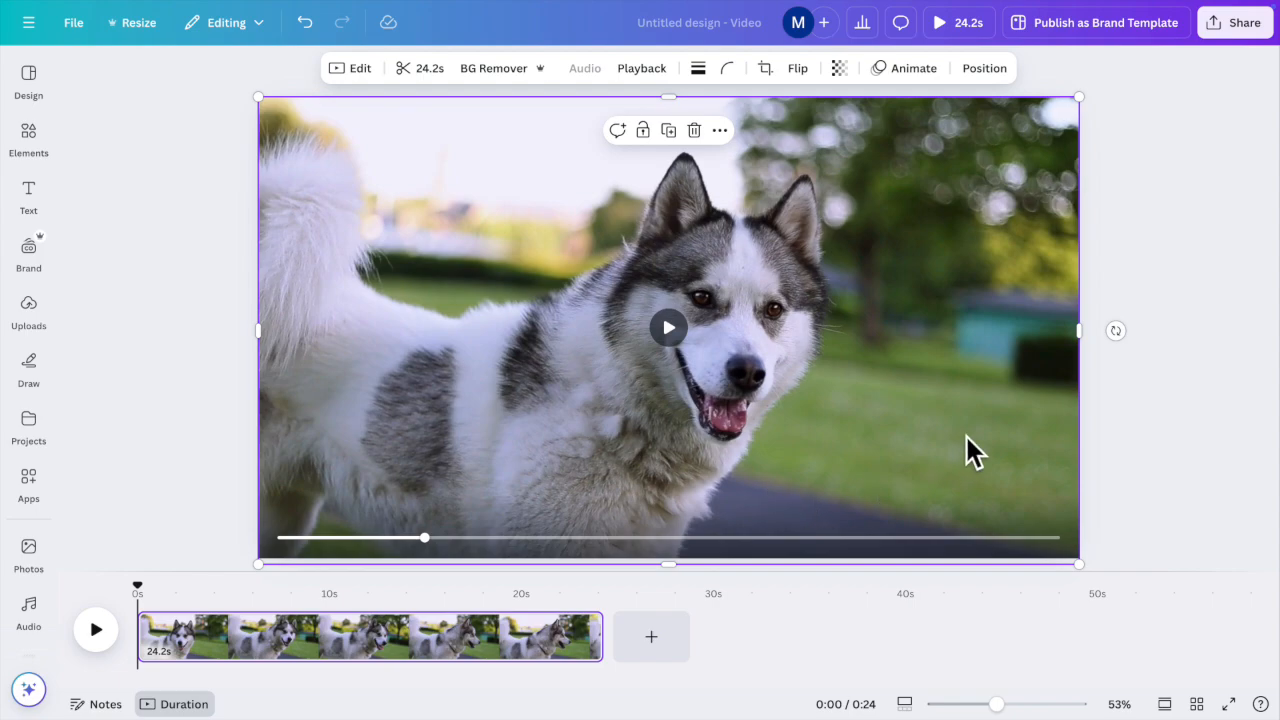
click(493, 74)
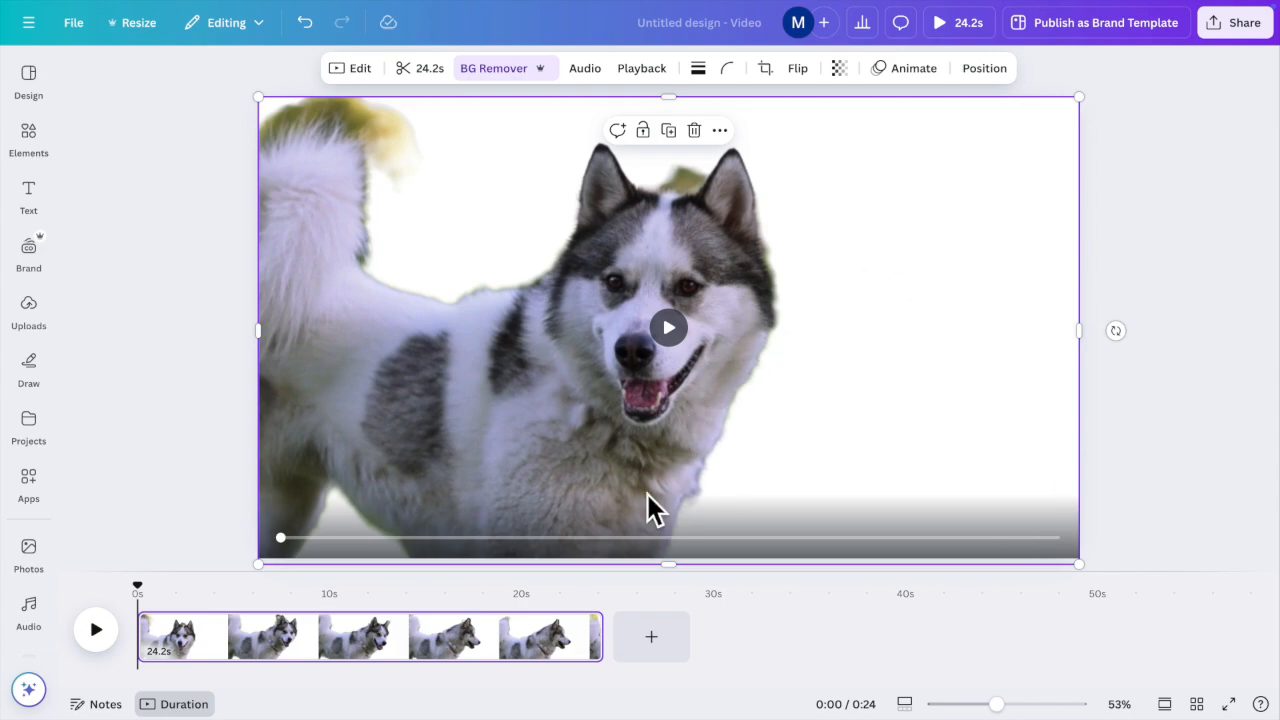
drag(281, 539, 411, 541)
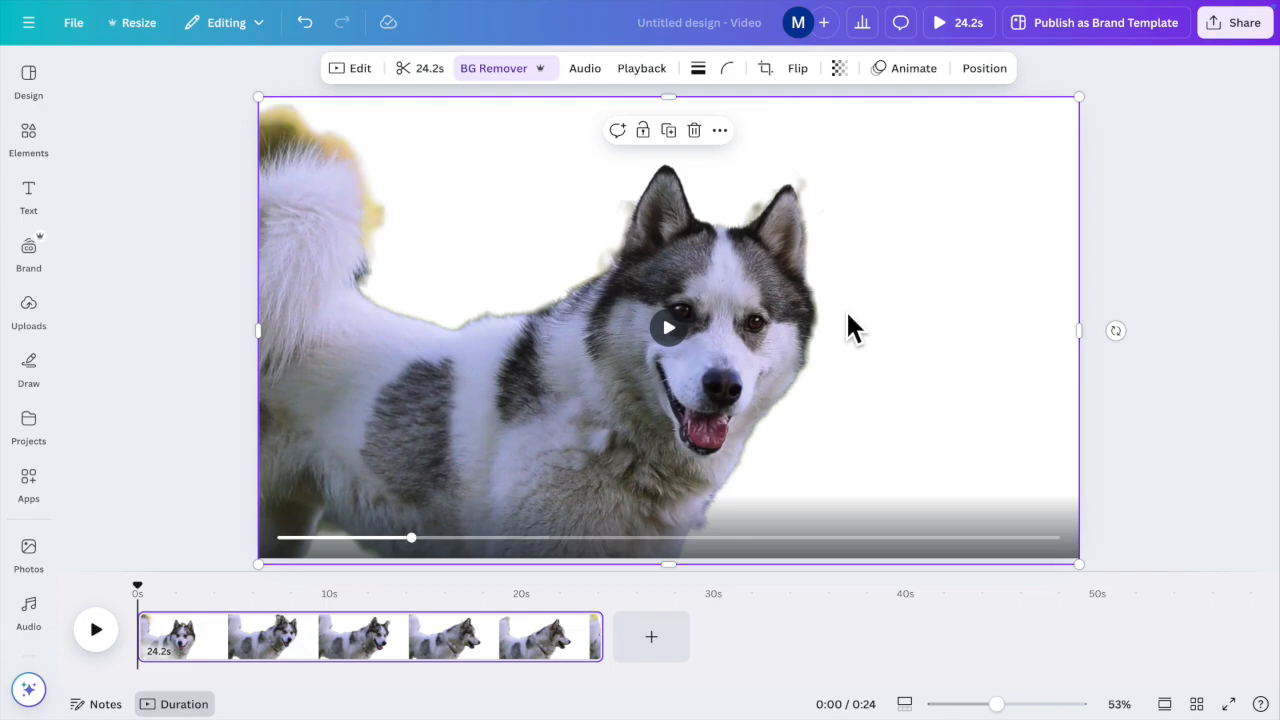
Step: Replace the previous element search term with "green filed" and run the search
click(30, 140)
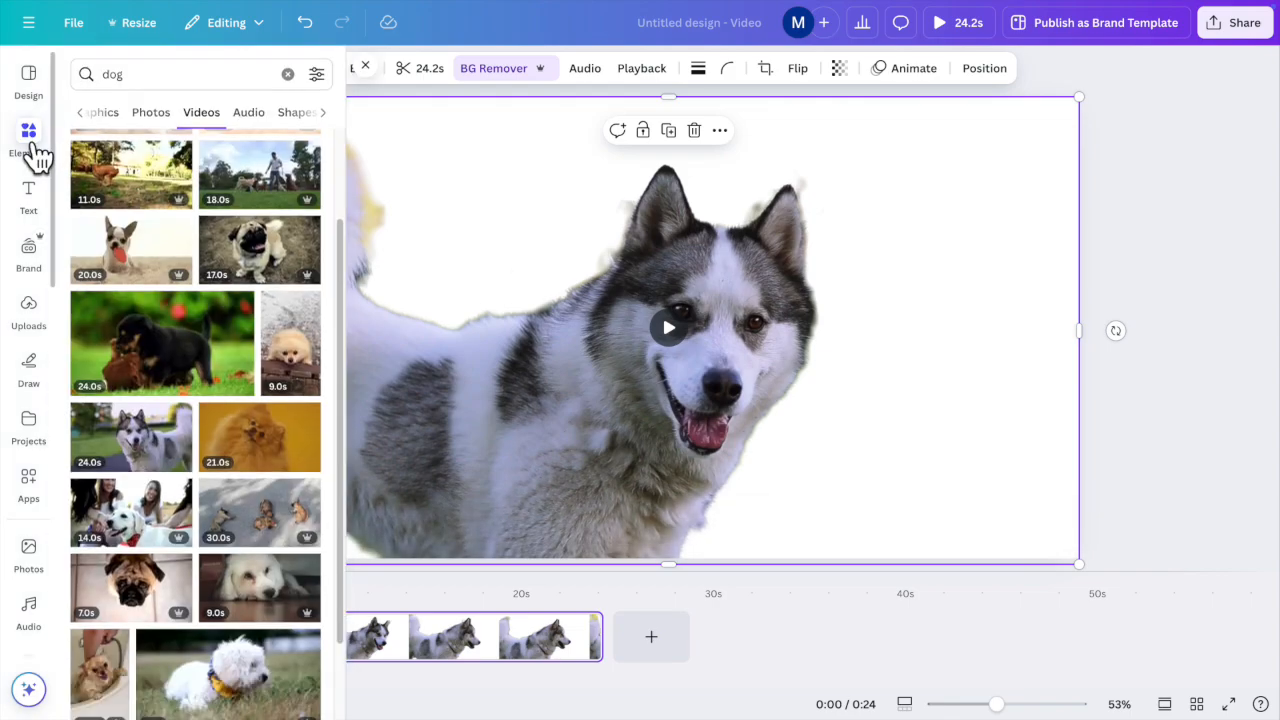
click(160, 76)
key(BackSpace)
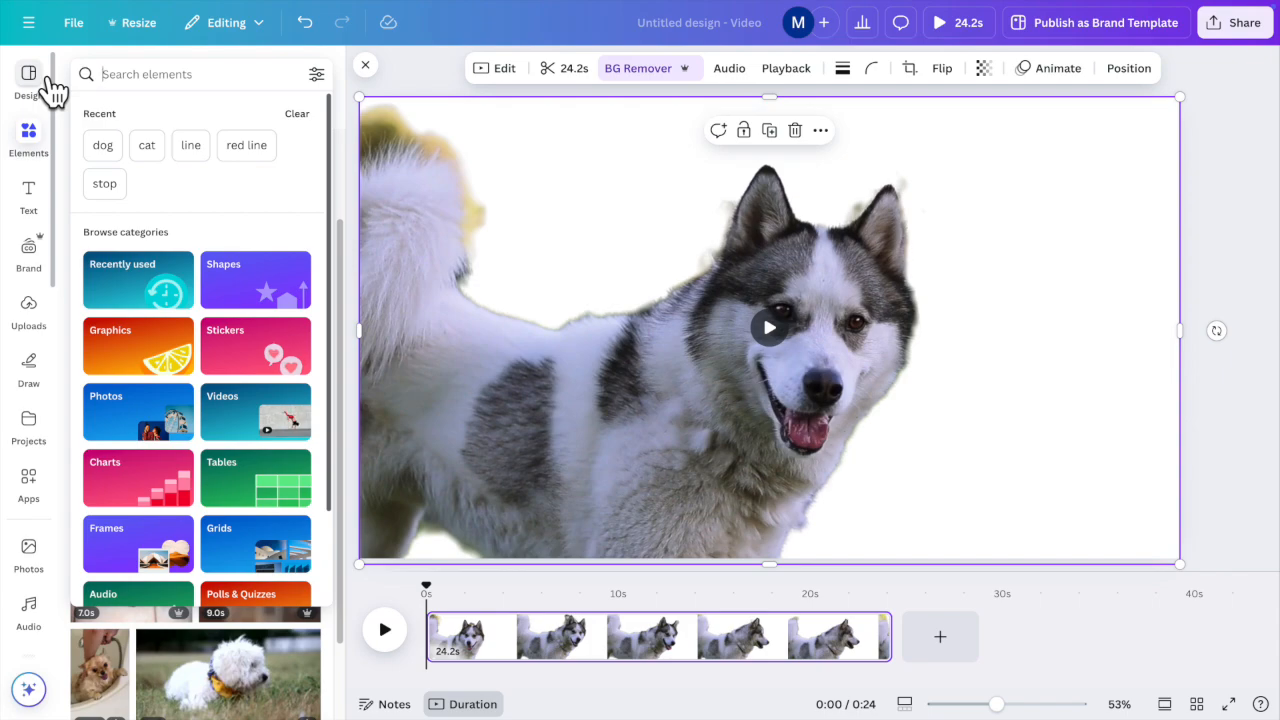
text(green filed)
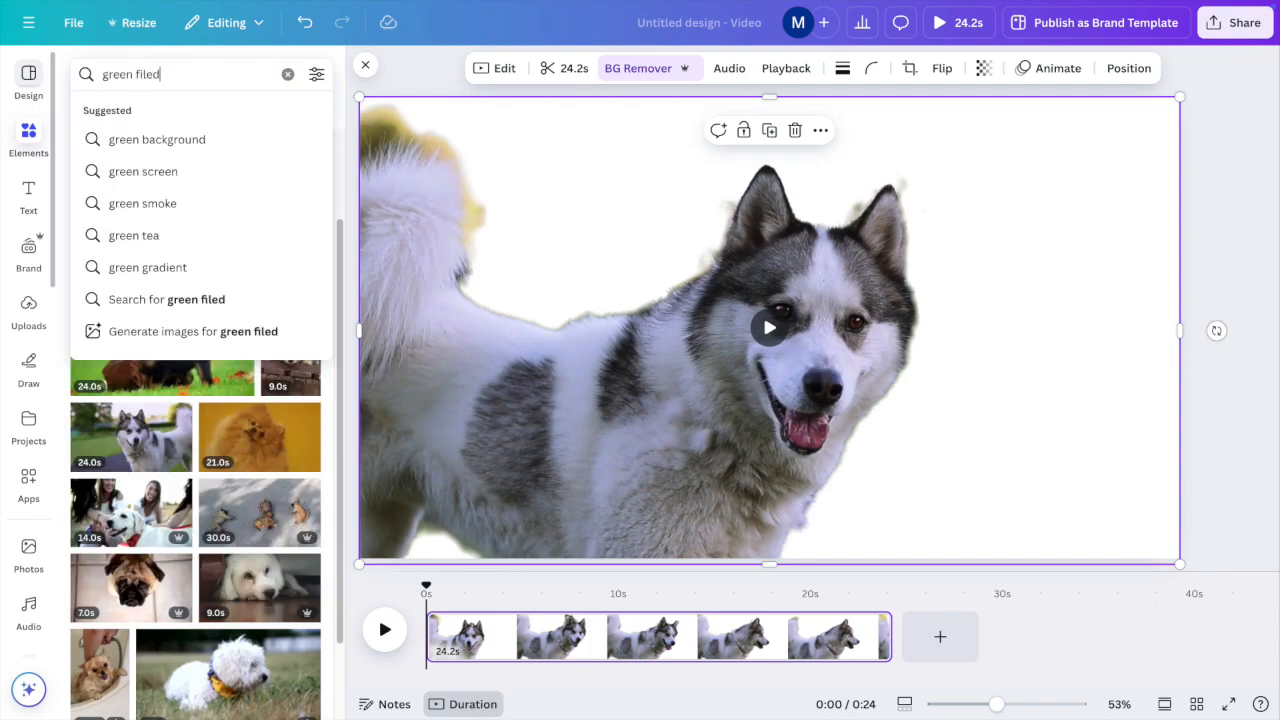
key(Return)
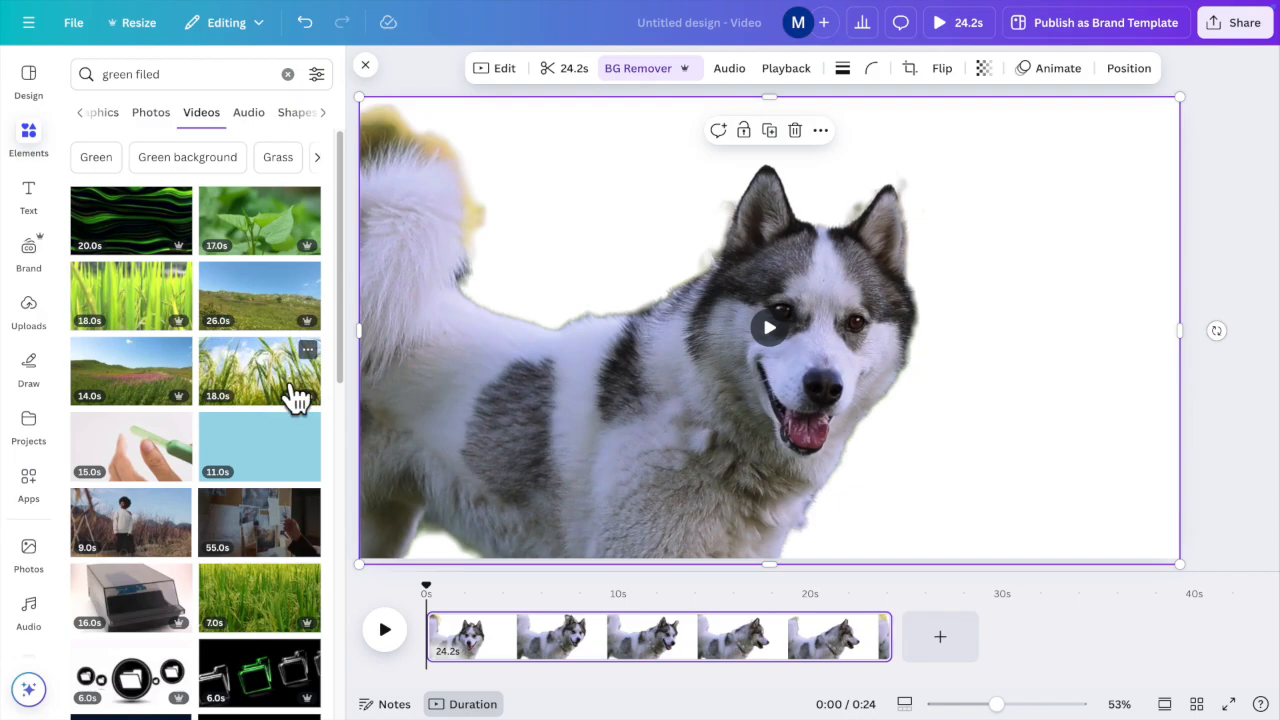
Step: Insert the 18-second video of rice plants against a blue sky, set it as the page background, and play the result
scroll(249, 457, down, 2)
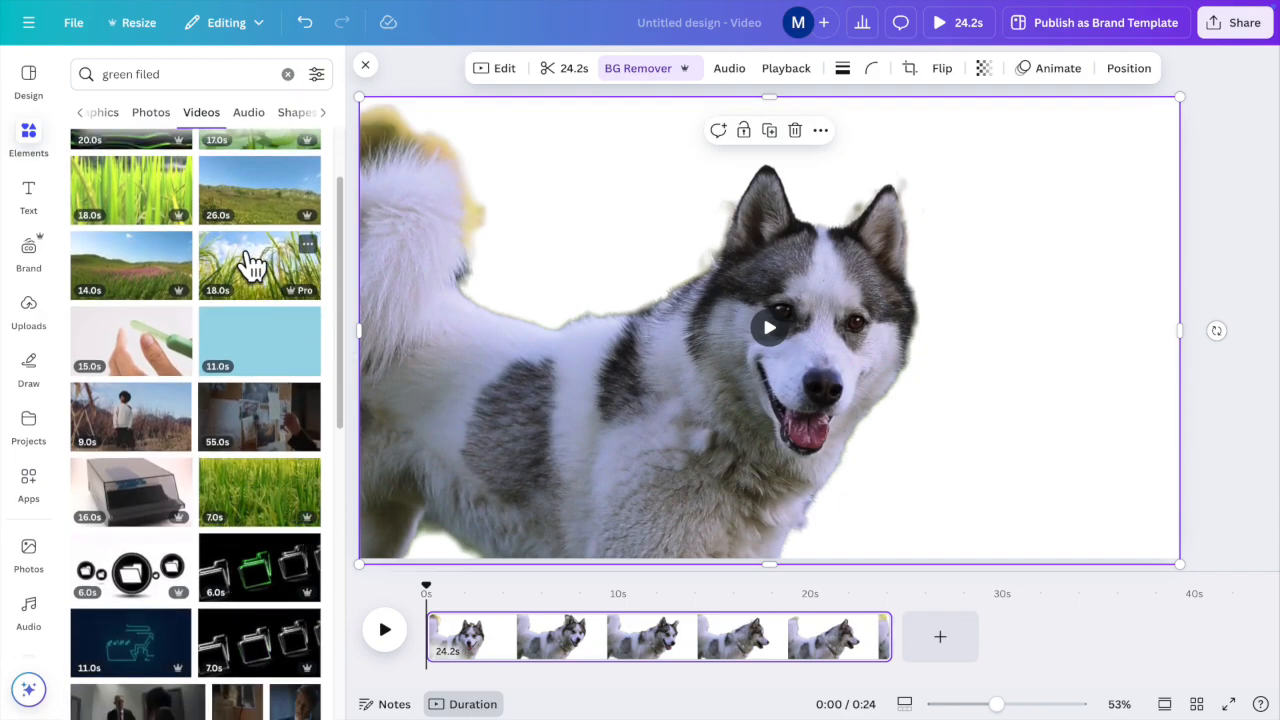
click(251, 266)
right_click(710, 268)
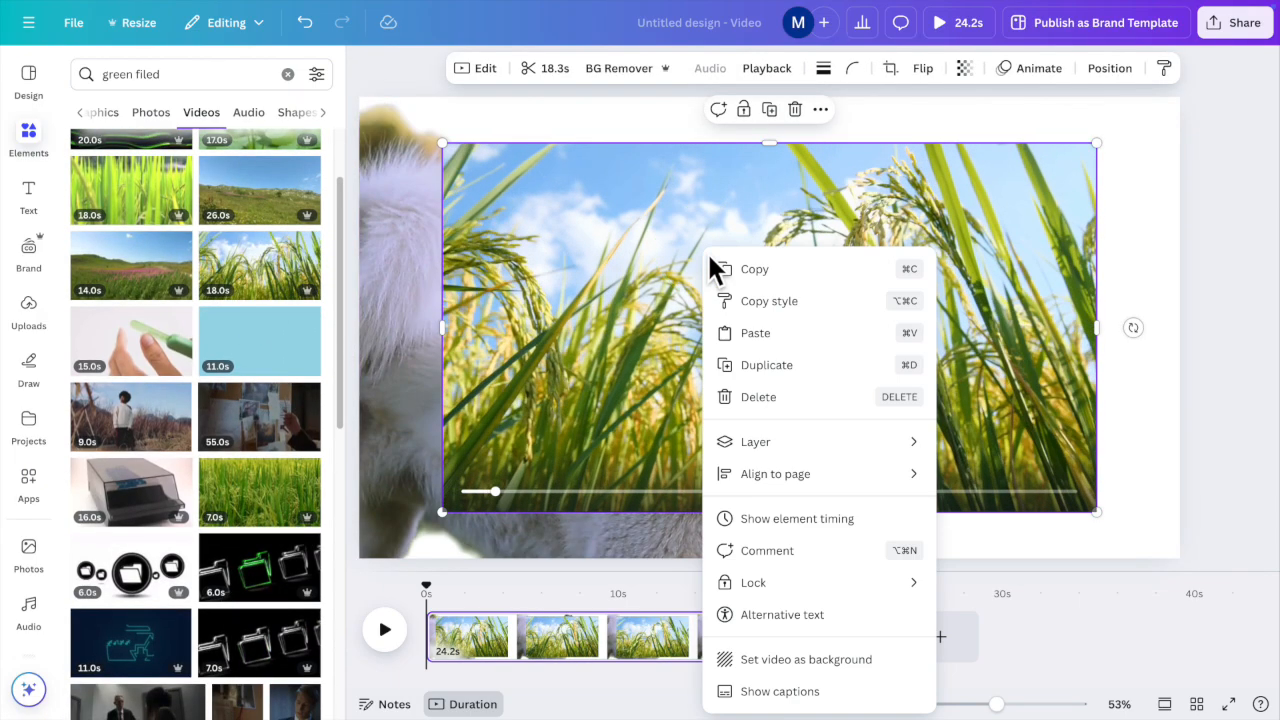
click(850, 660)
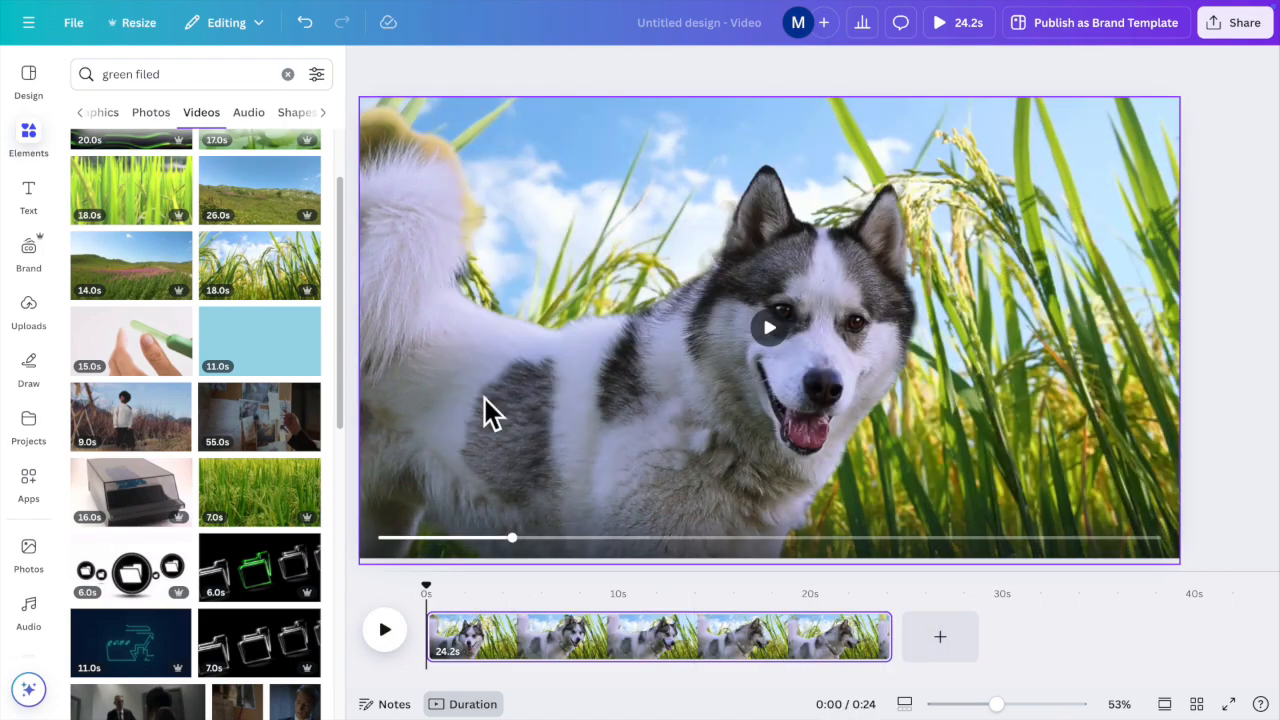
click(385, 630)
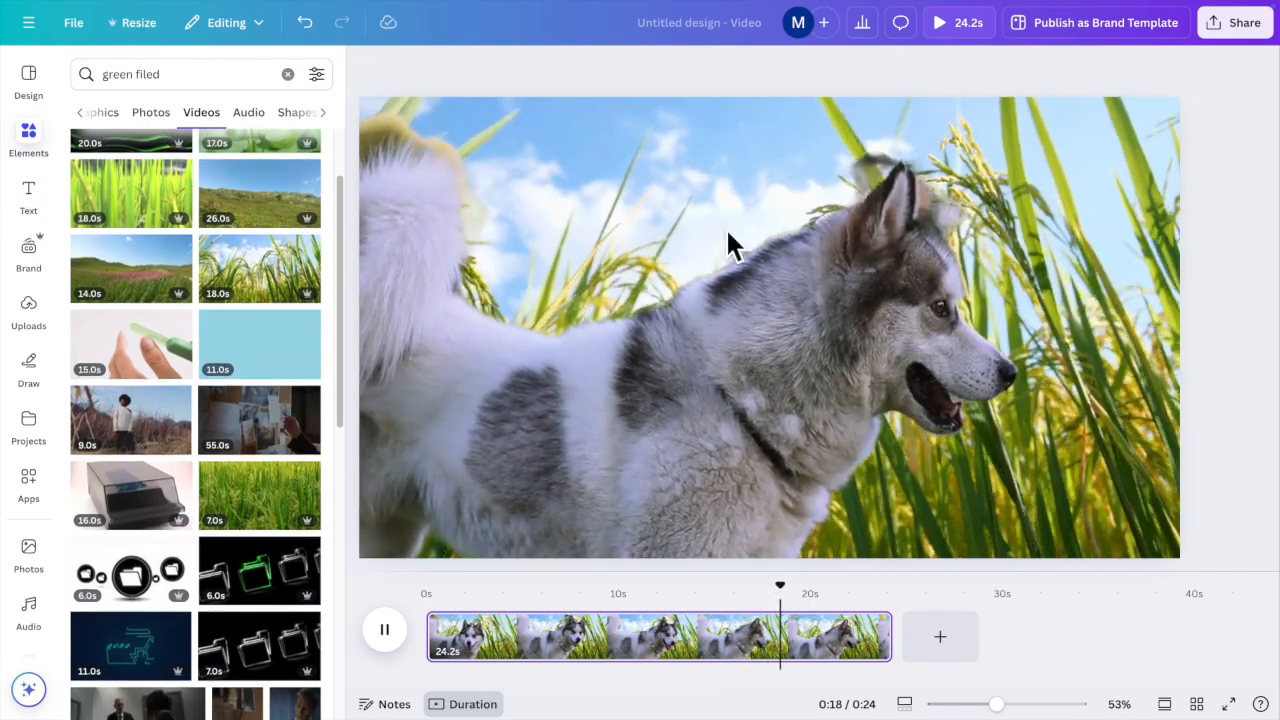
Step: Switch the element search results to photos and stop the design's playback
scroll(250, 300, up, 2)
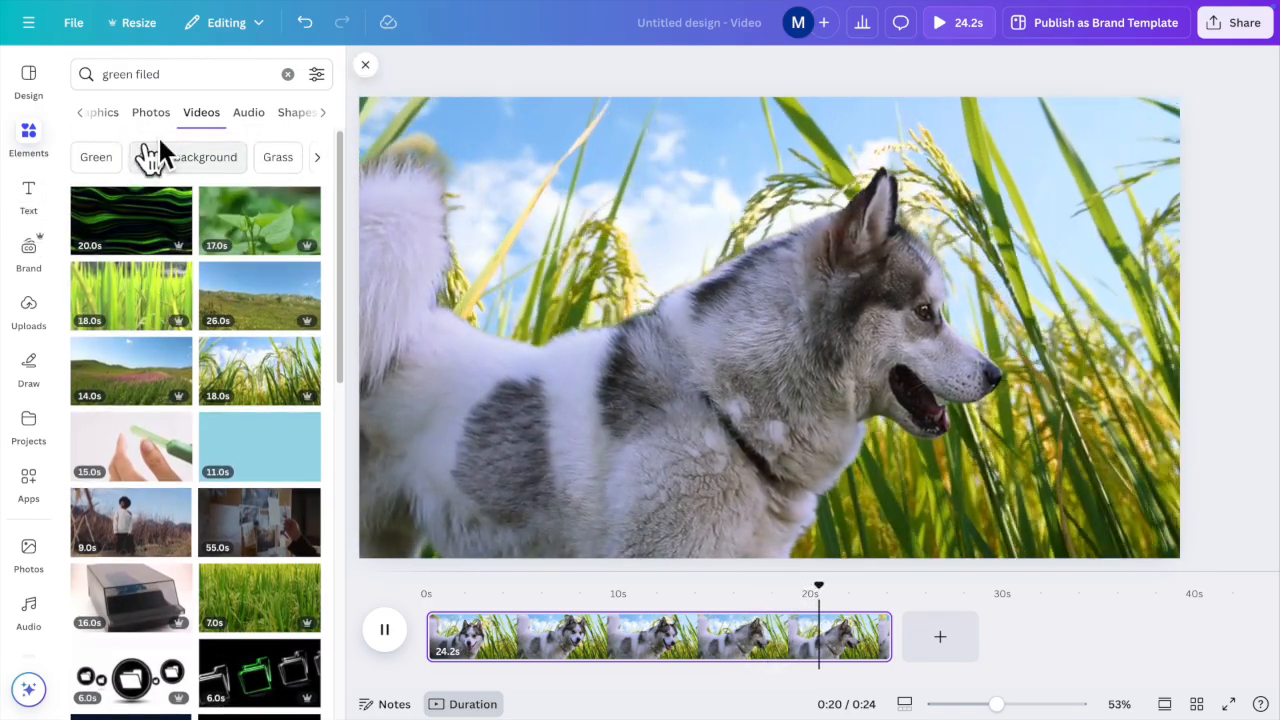
click(151, 112)
click(794, 214)
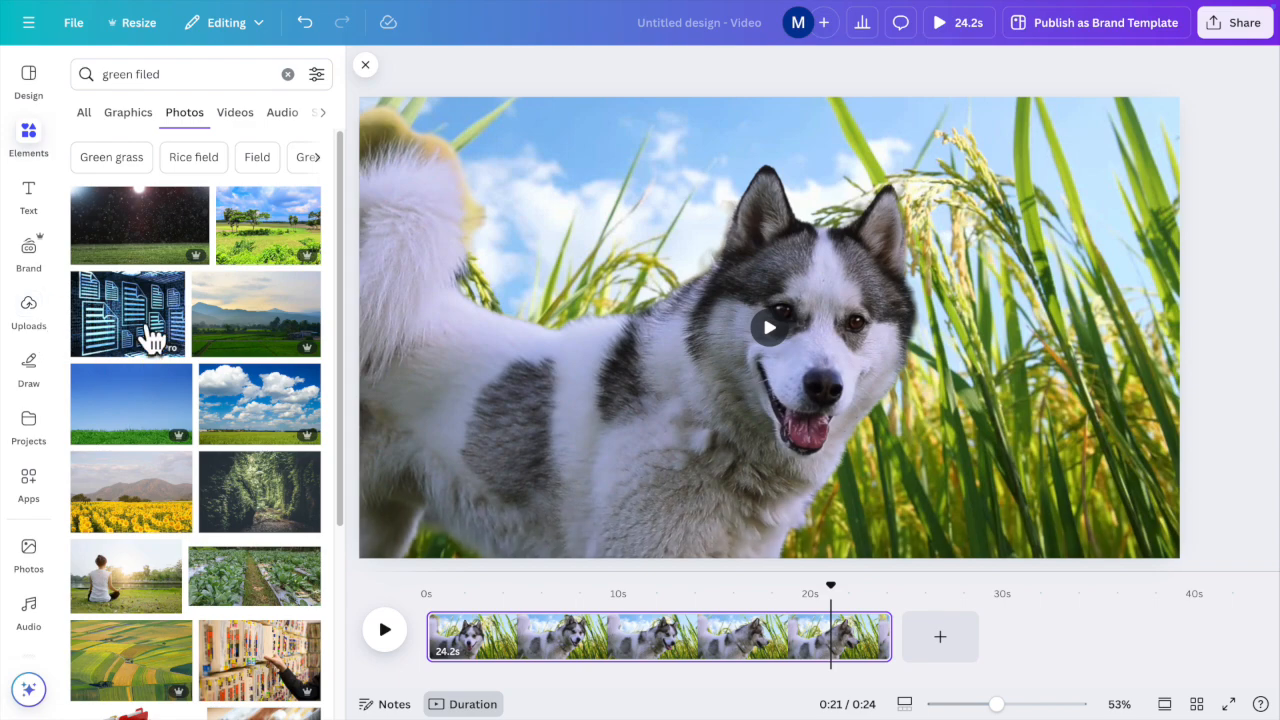
Step: Insert the plain bright green grass field photo and set it as the background behind the dog
scroll(230, 420, down, 1)
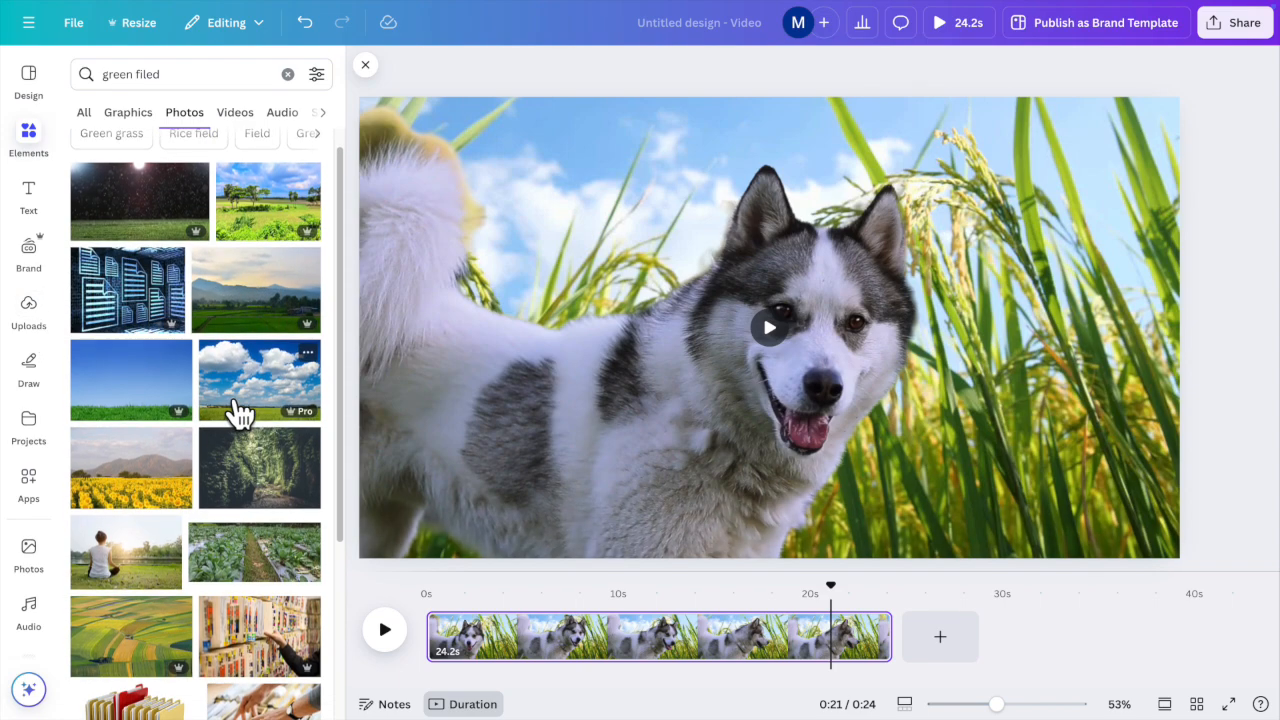
scroll(286, 449, down, 5)
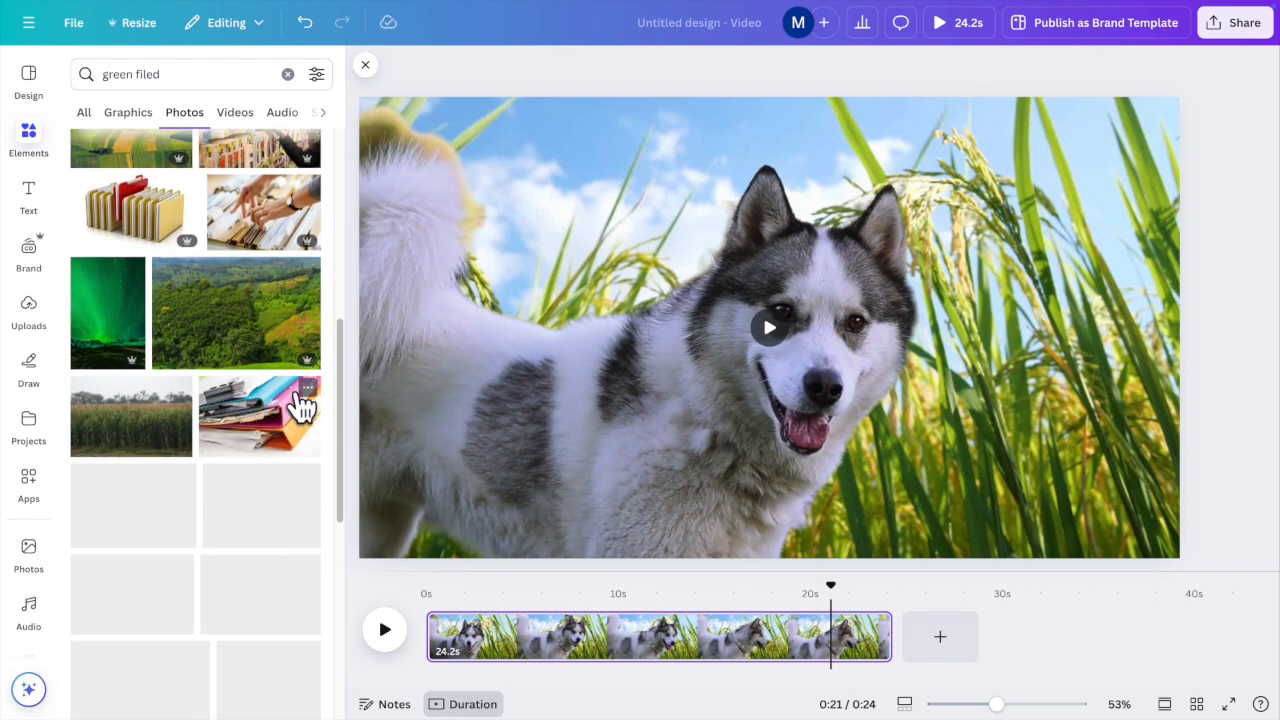
scroll(300, 405, down, 3)
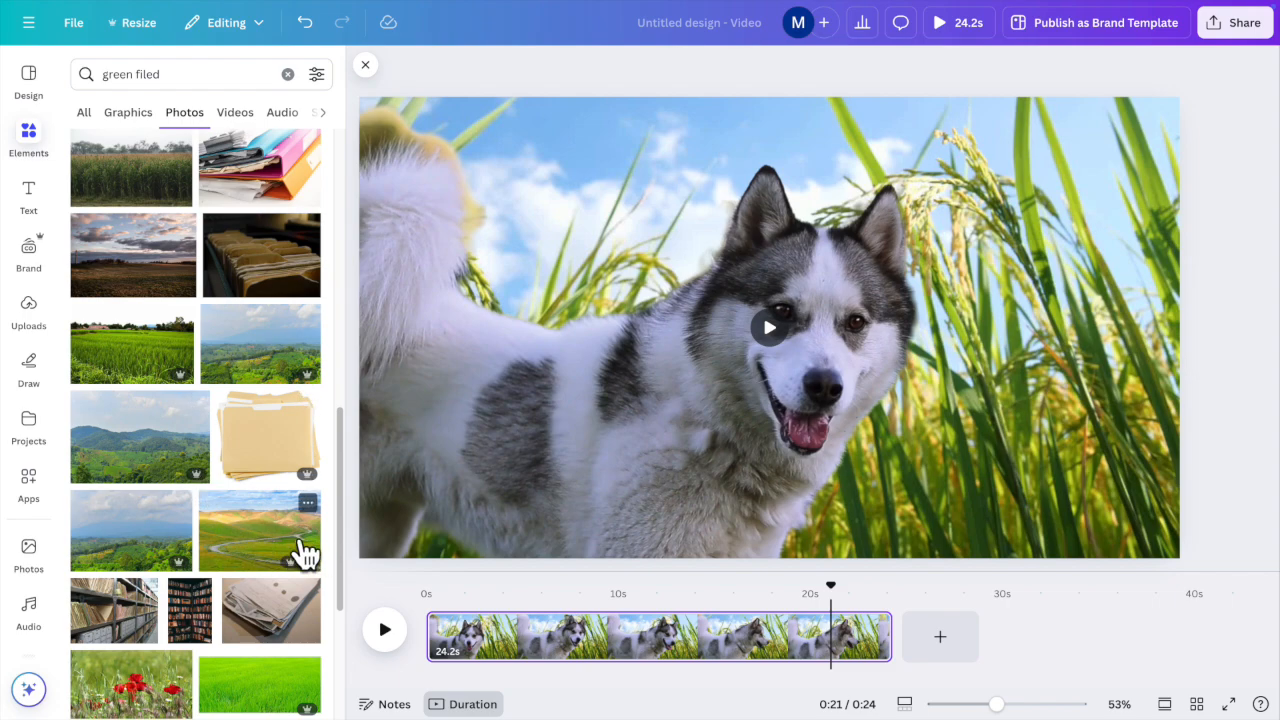
click(265, 685)
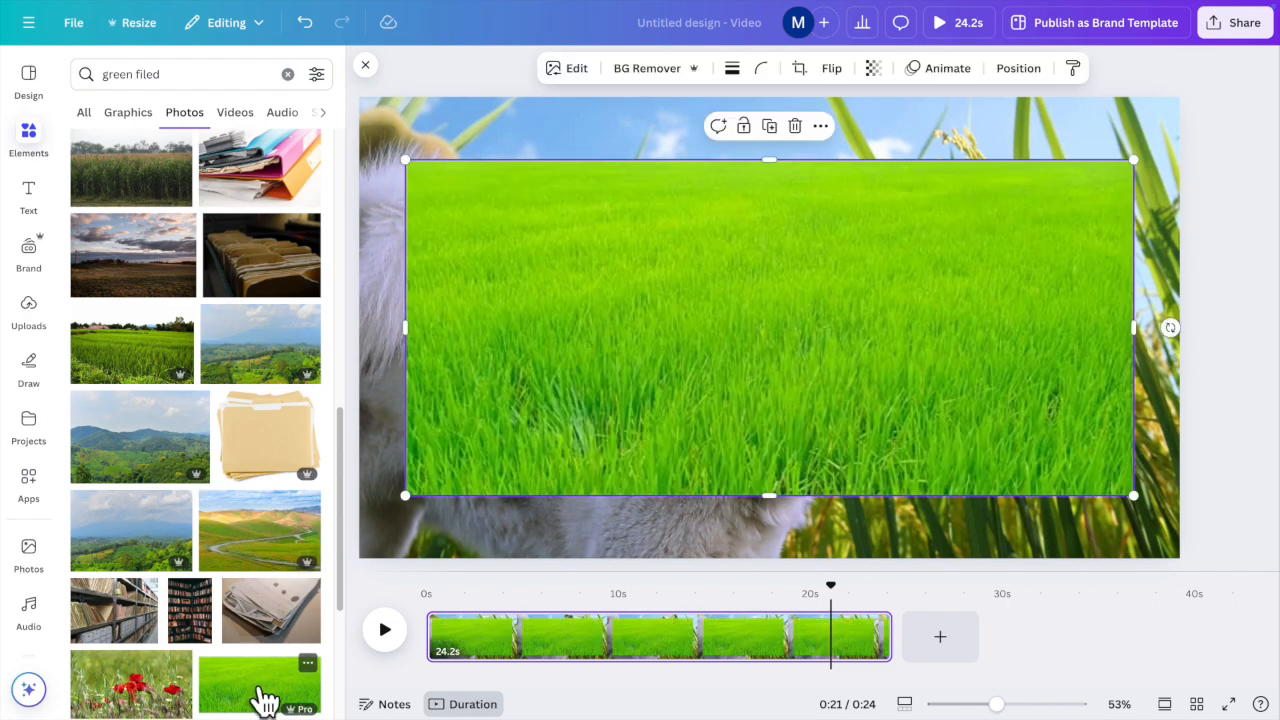
right_click(763, 313)
click(880, 627)
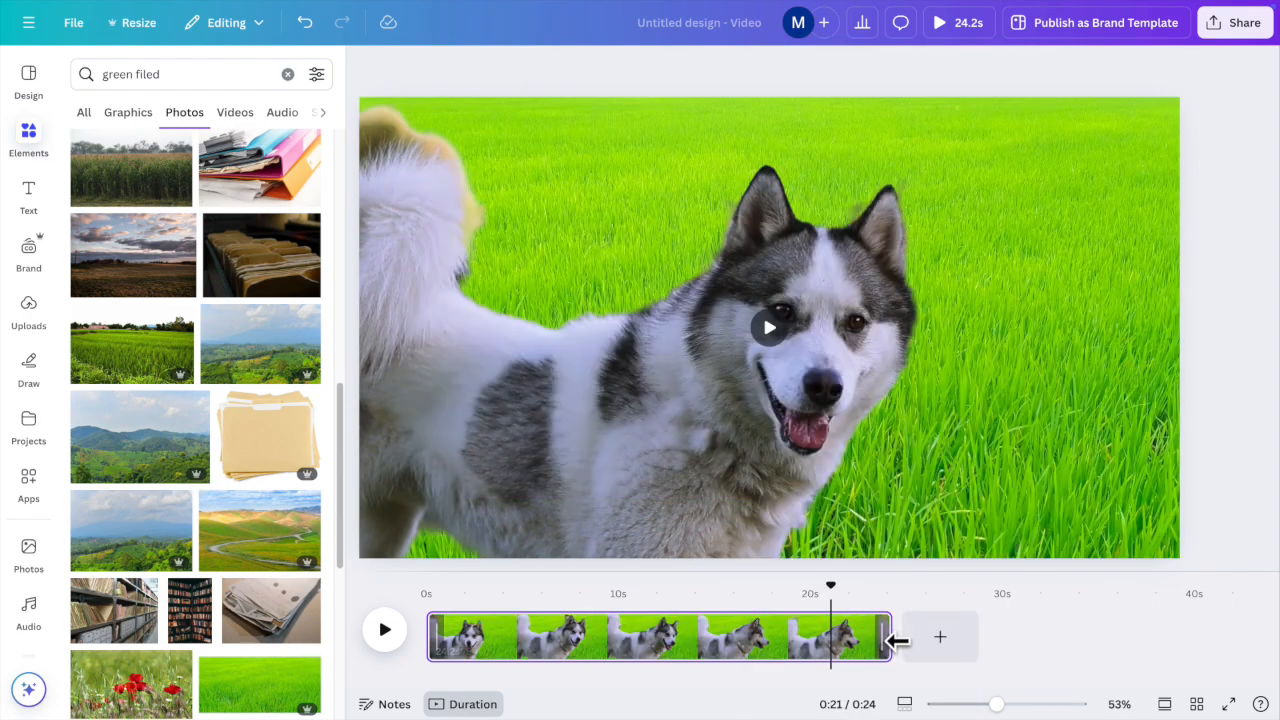
Step: Play the design with the grass background, then move the playhead back to about 6 seconds
click(385, 630)
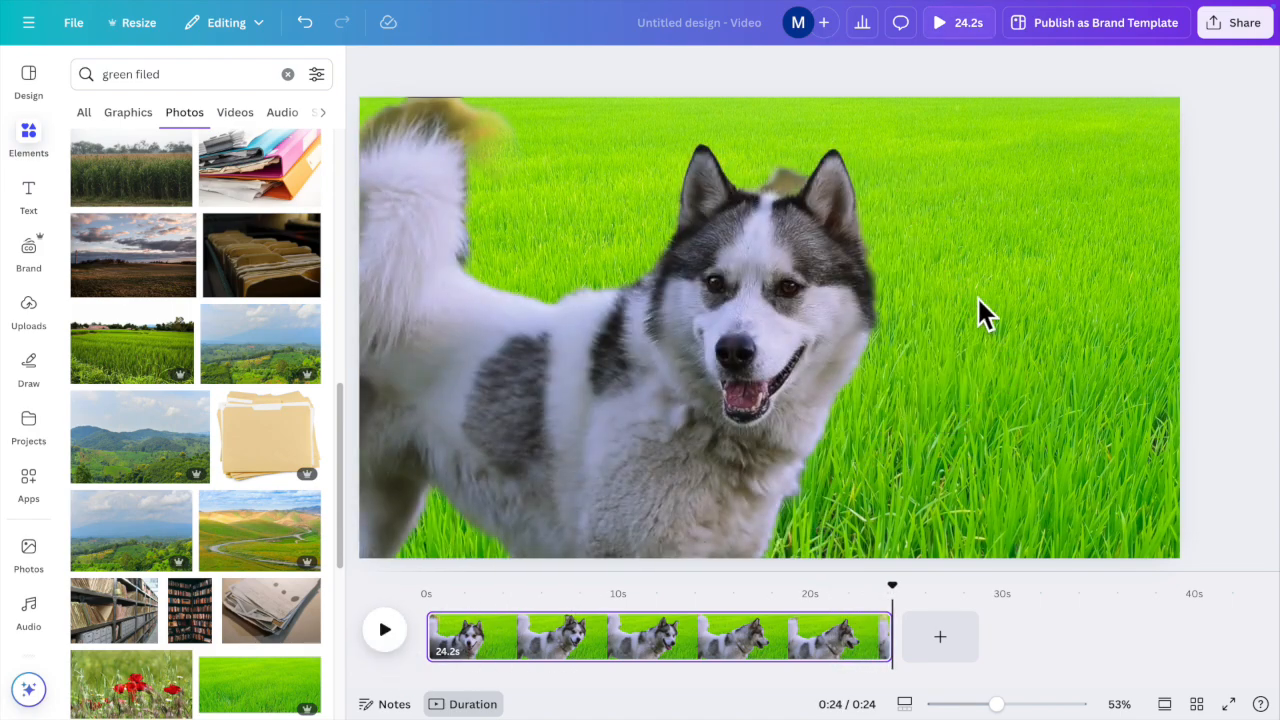
drag(891, 594, 550, 621)
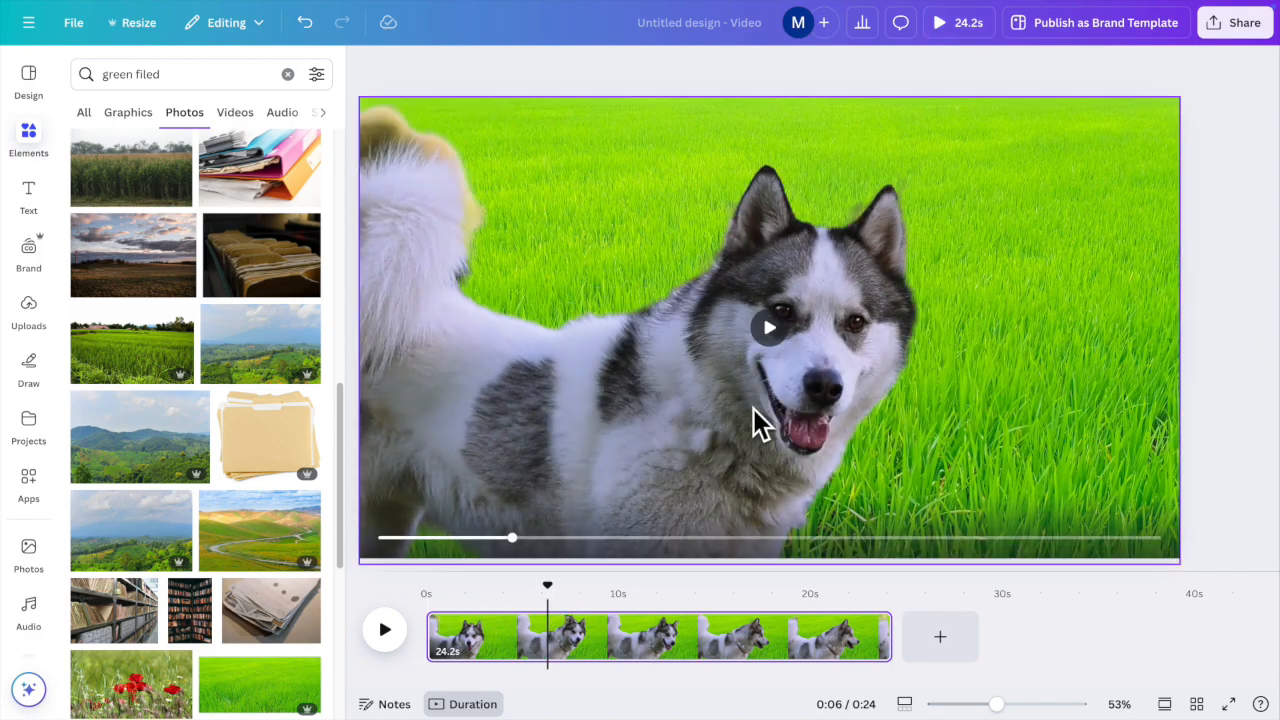